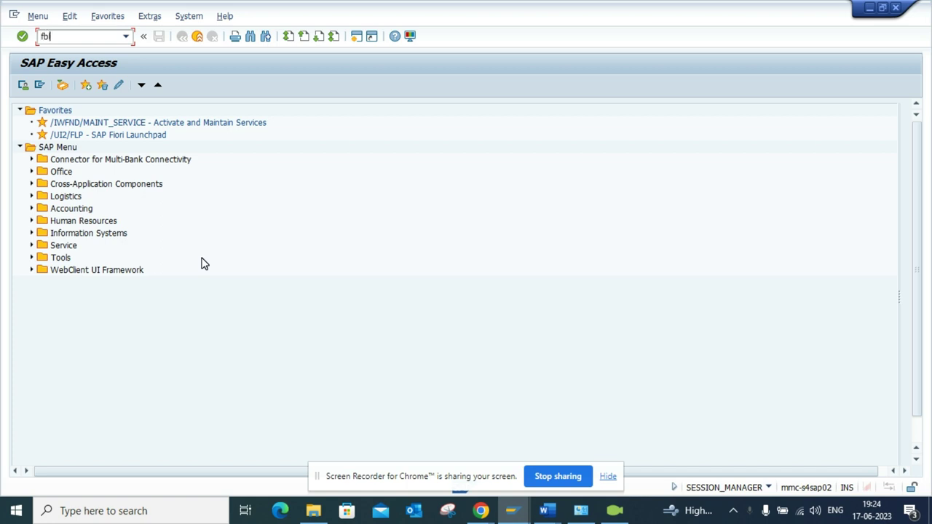
Run transaction FBL5H to open the Customer Line Item Browser selection screen
key(Return)
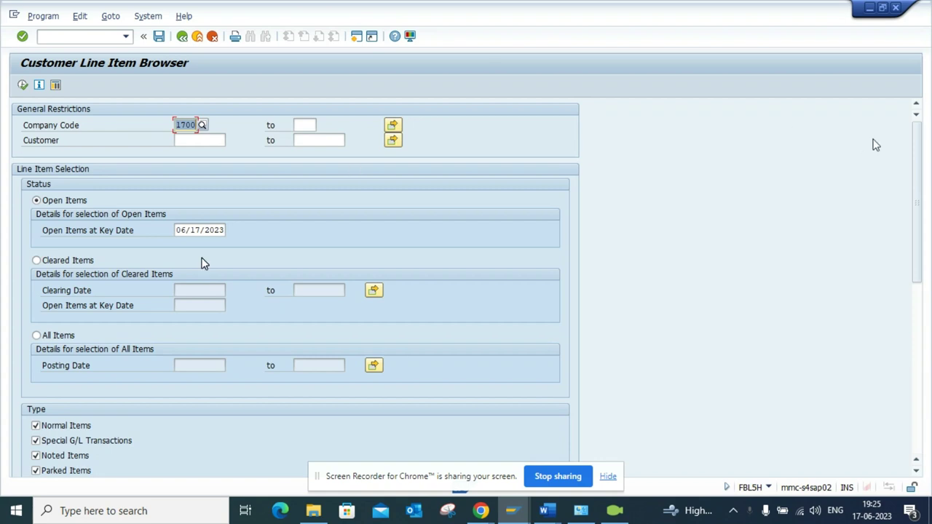
Expand the Edit Selection Screen options under Selection Conditions
scroll(926, 170, down, 5)
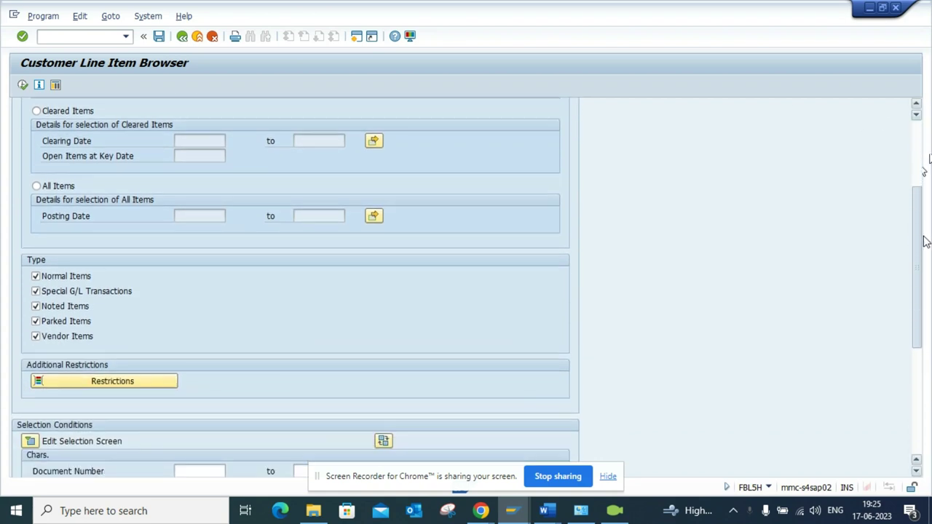
drag(927, 242, 926, 289)
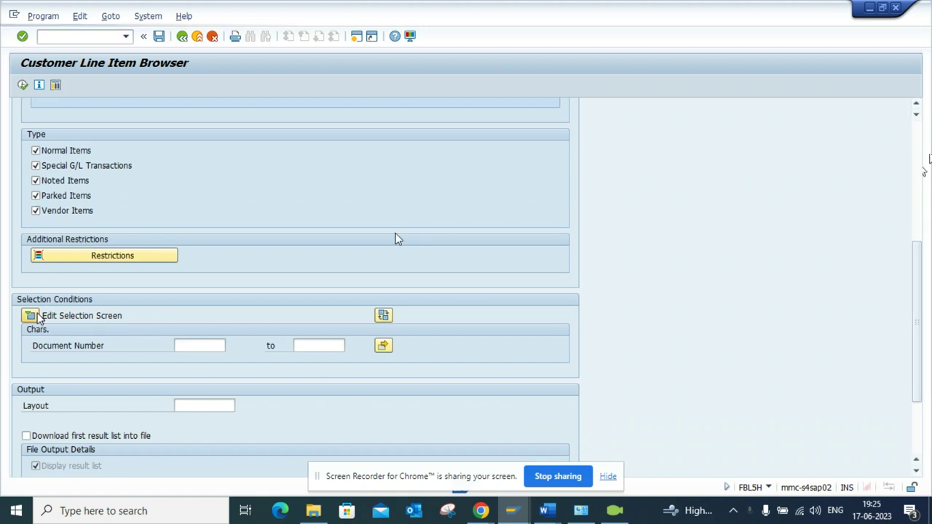
click(31, 316)
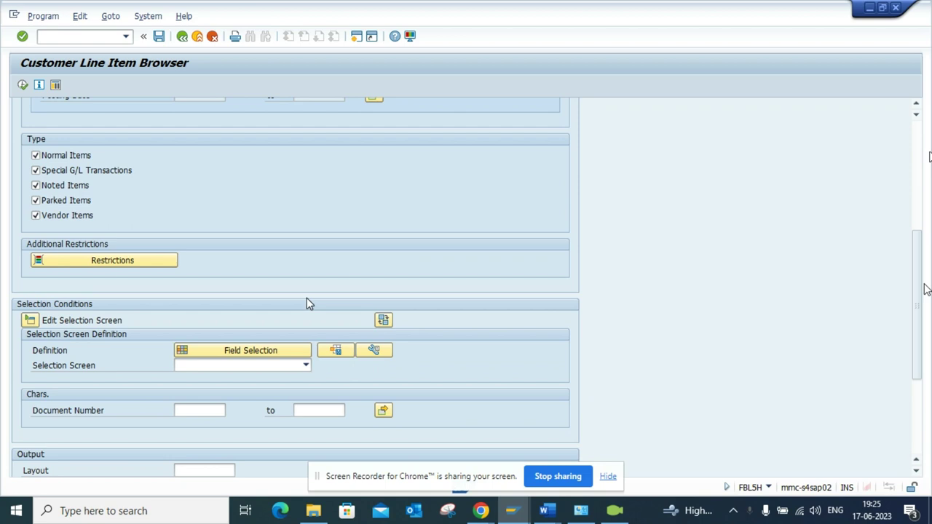
In Field Selection, sort the available fields by Description and scroll through them
click(277, 352)
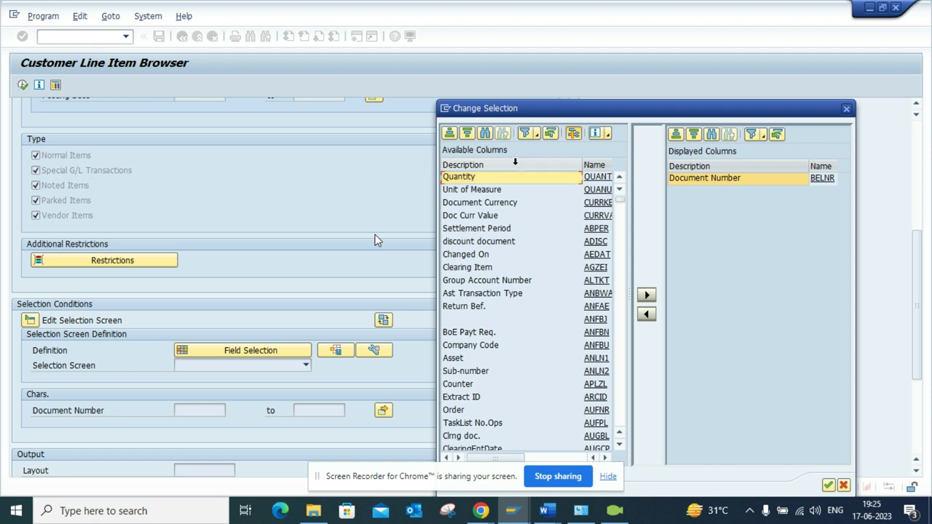
click(517, 164)
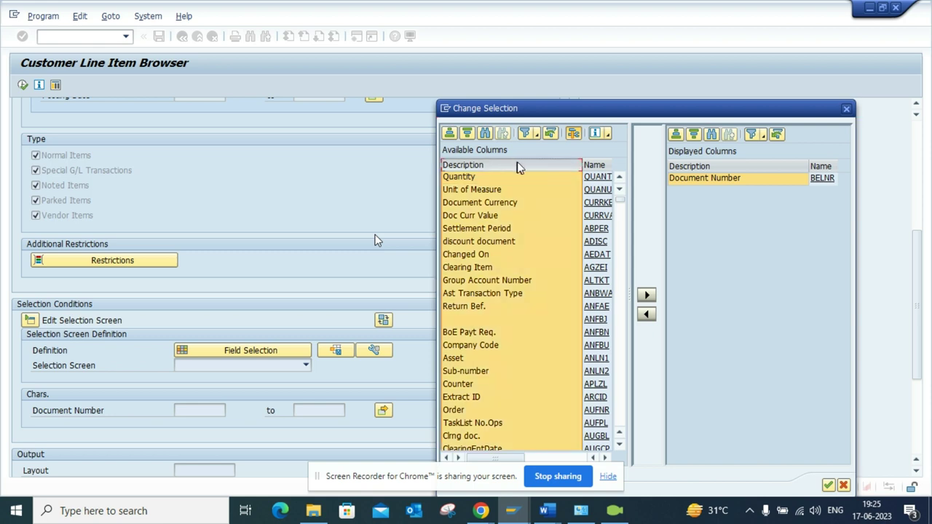
click(450, 133)
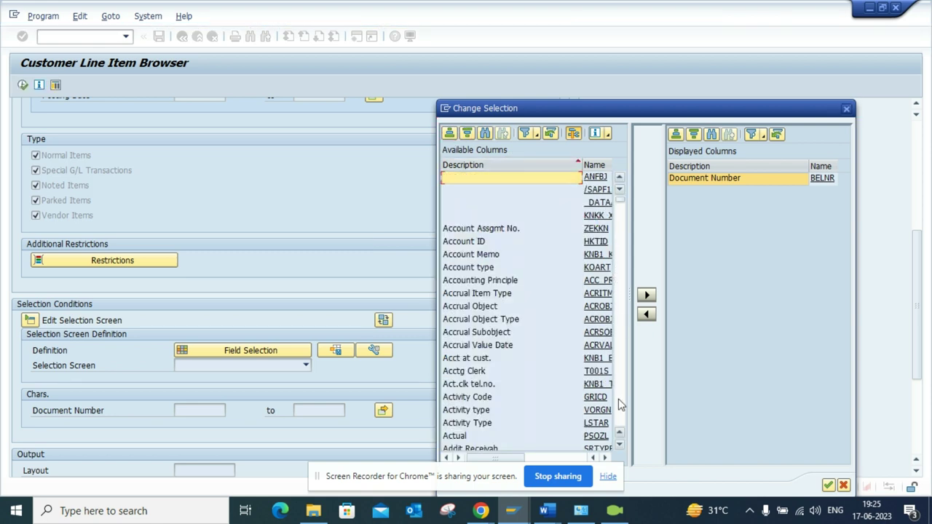
click(620, 447)
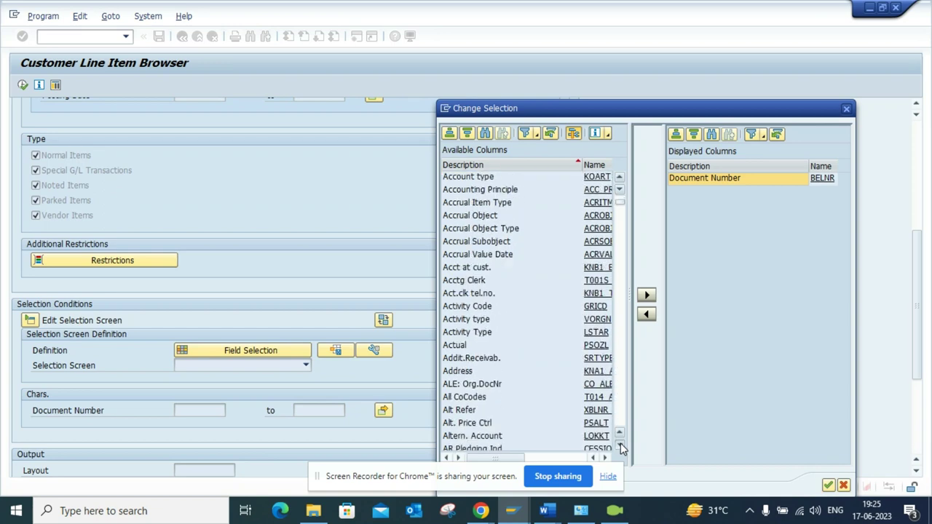
click(620, 448)
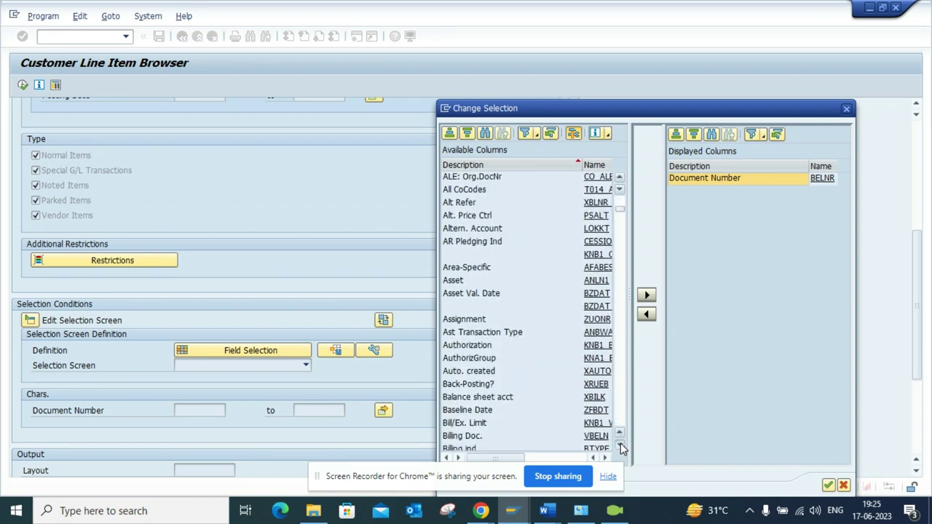
click(620, 447)
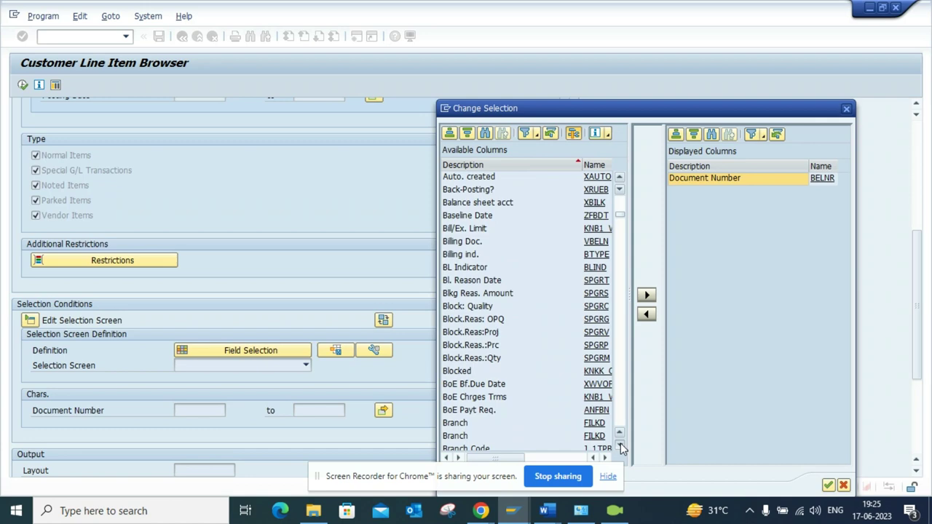
click(619, 447)
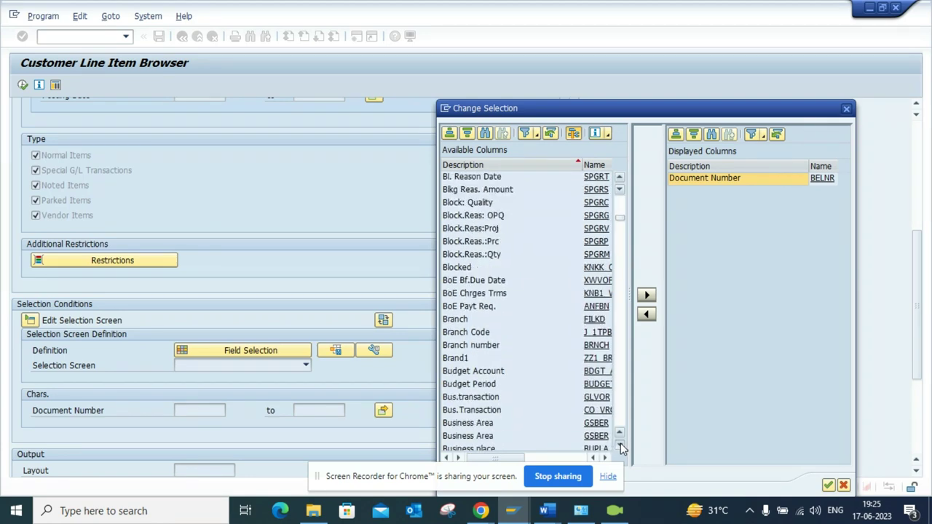
click(620, 447)
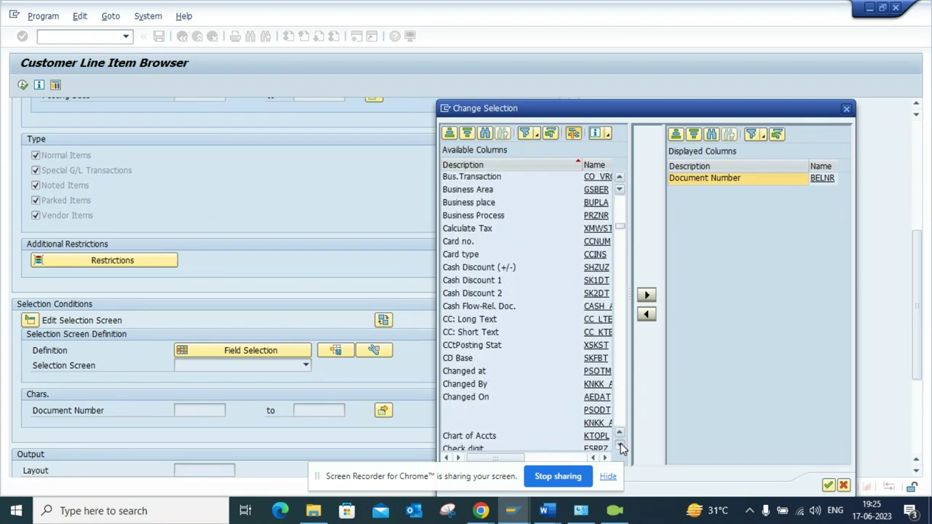
click(620, 447)
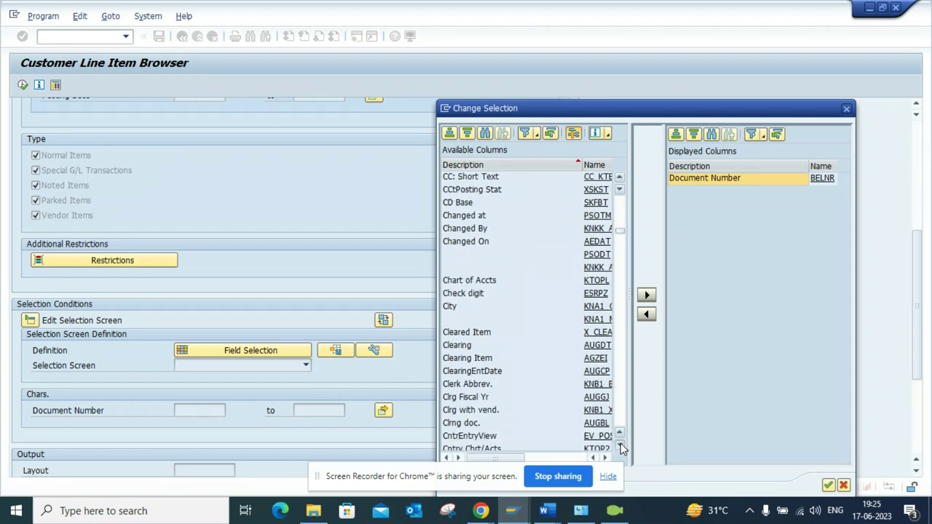
click(619, 447)
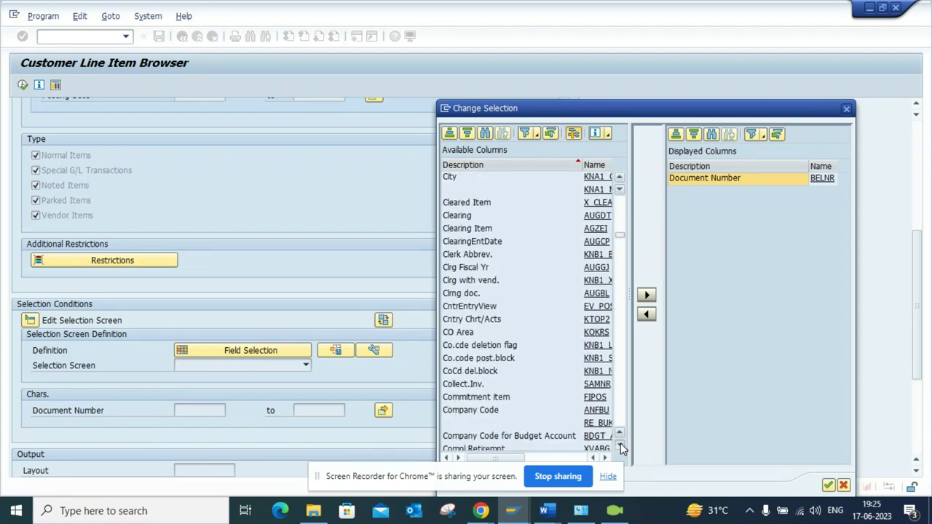
Move Co.cde deletion flag and Co.code post.block into the selection fields and confirm
click(461, 346)
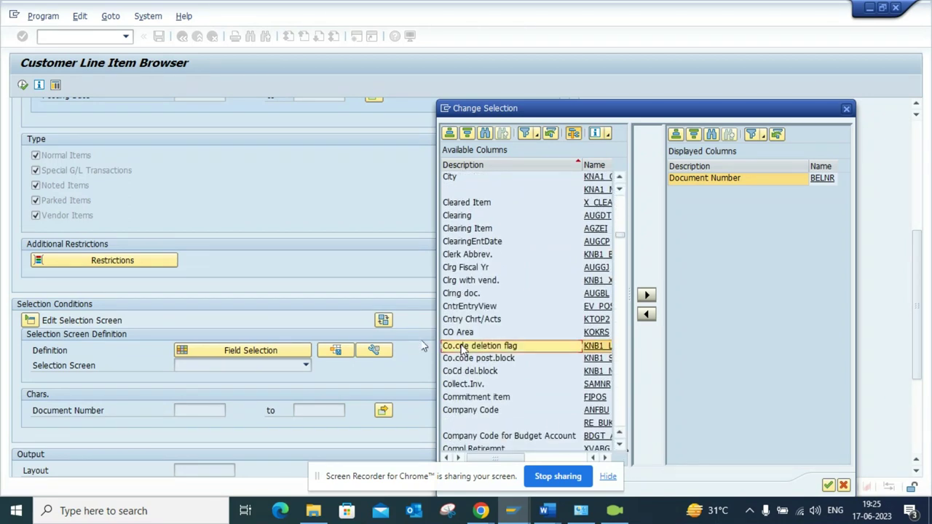
ctrl+click(466, 359)
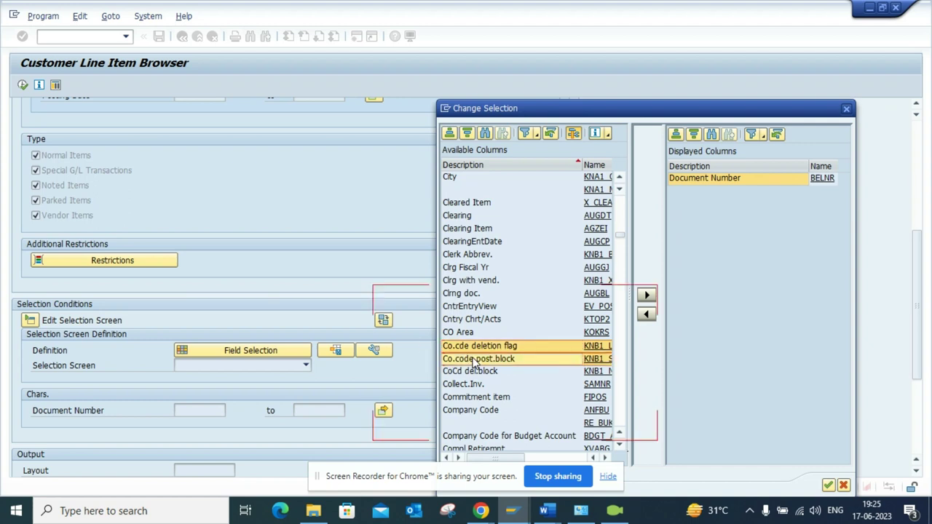
click(647, 296)
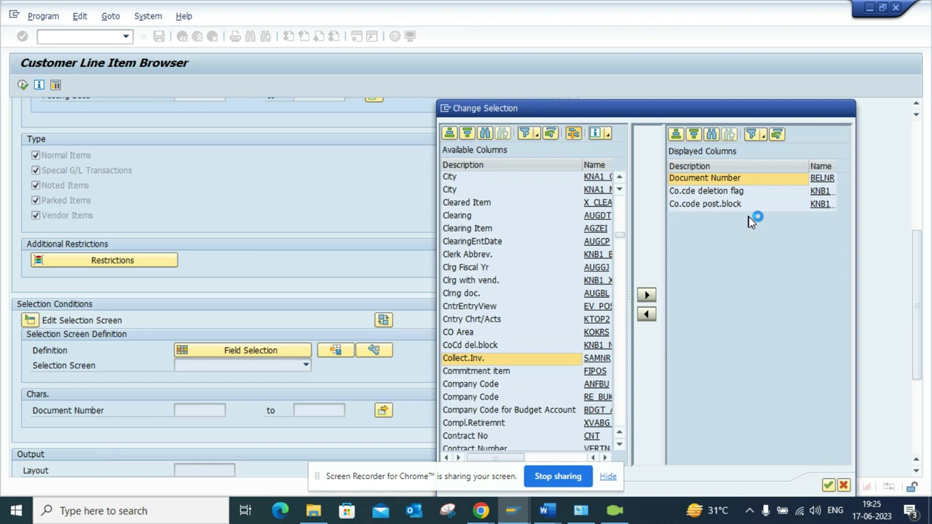
click(828, 485)
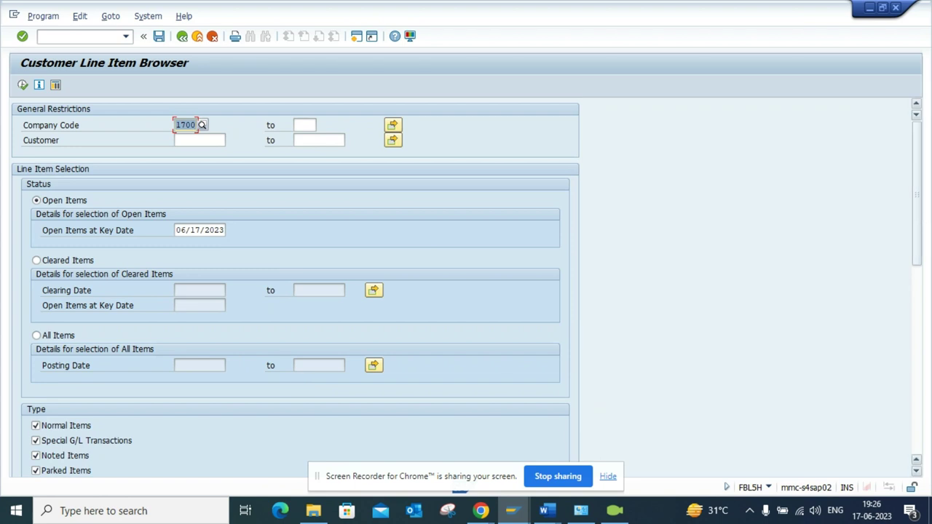
Save the selection screen layout with name ztest and description ztest
drag(919, 228, 919, 342)
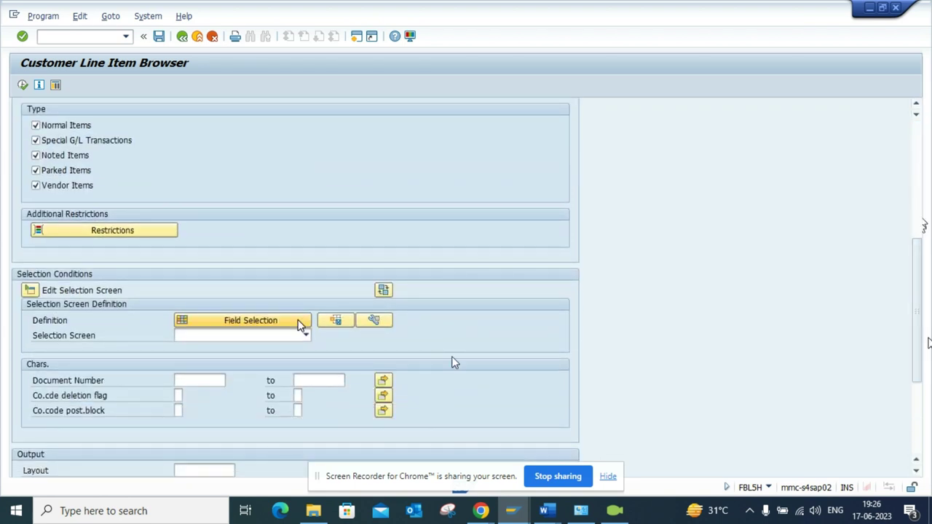
click(337, 321)
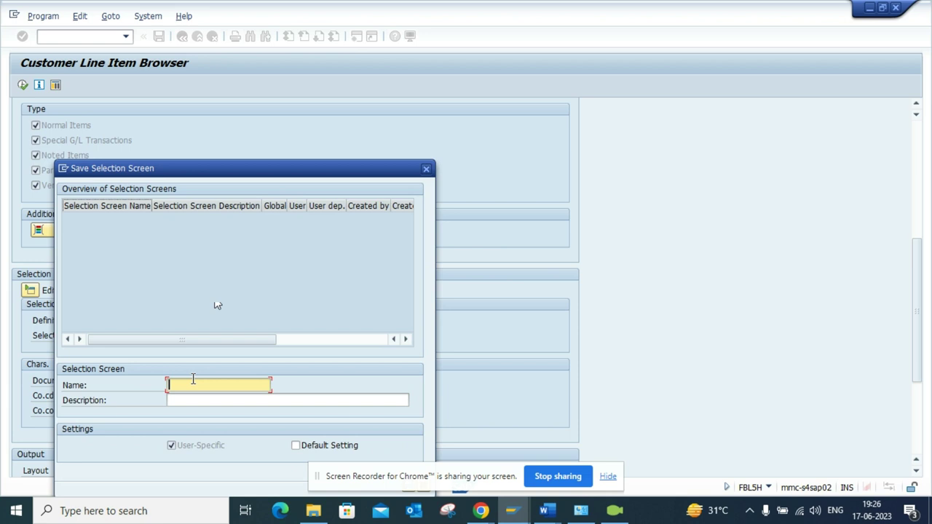
text(ztest)
key(Tab)
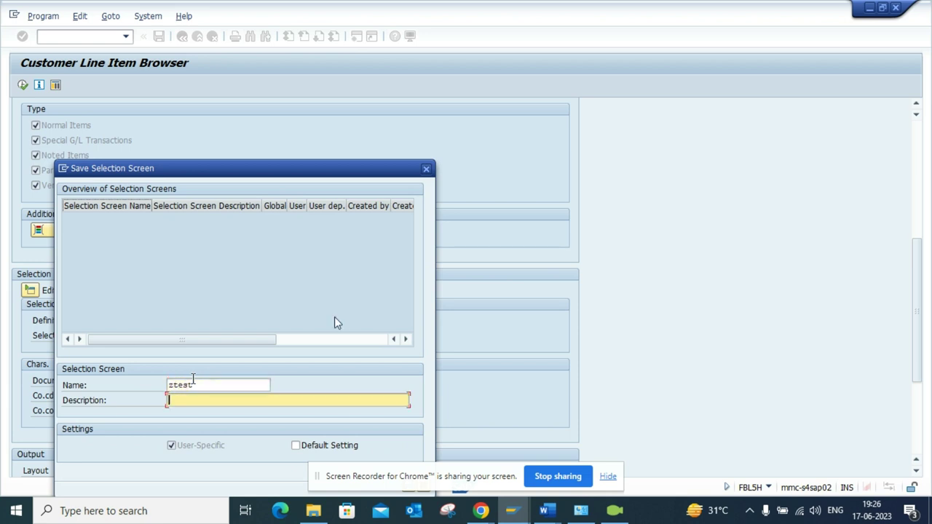
text(ztest)
drag(302, 171, 453, 10)
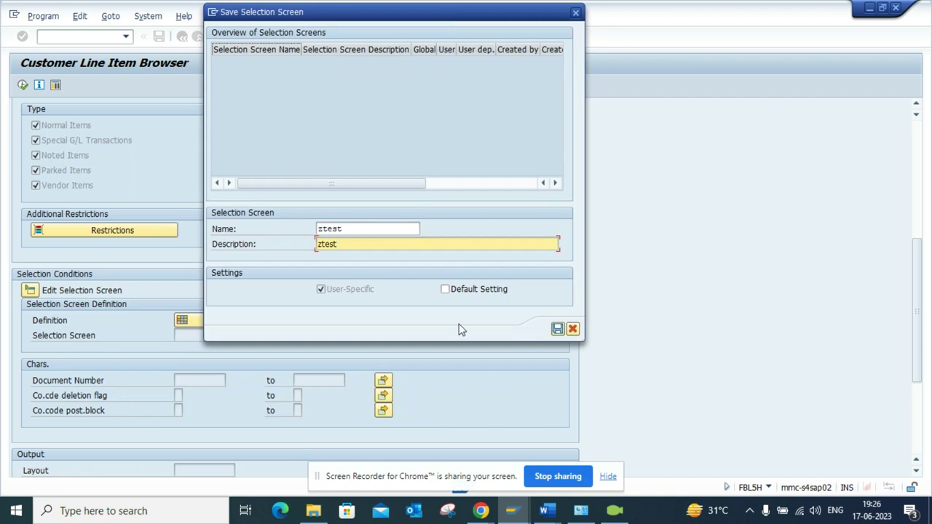
click(458, 290)
click(558, 329)
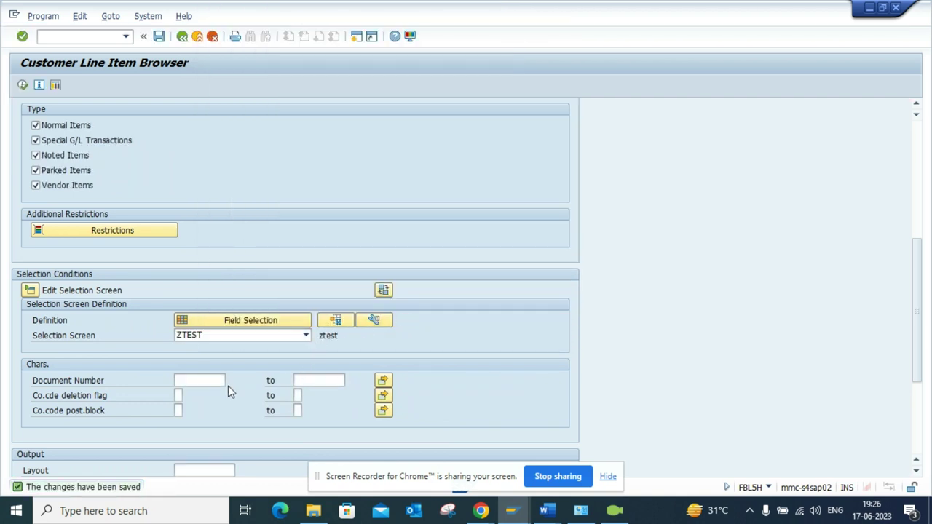
Set the Co.cde deletion flag and Co.code post.block criteria to Not Equal To
double_click(181, 395)
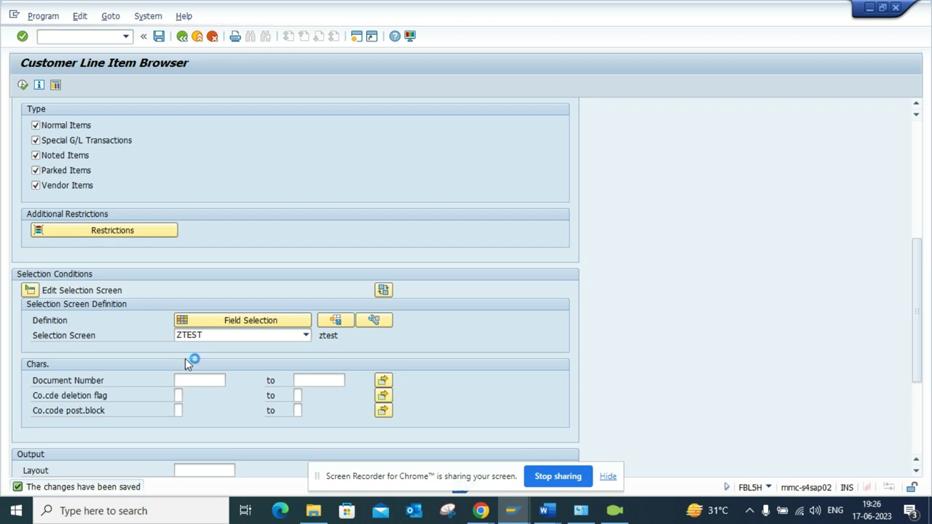
double_click(150, 241)
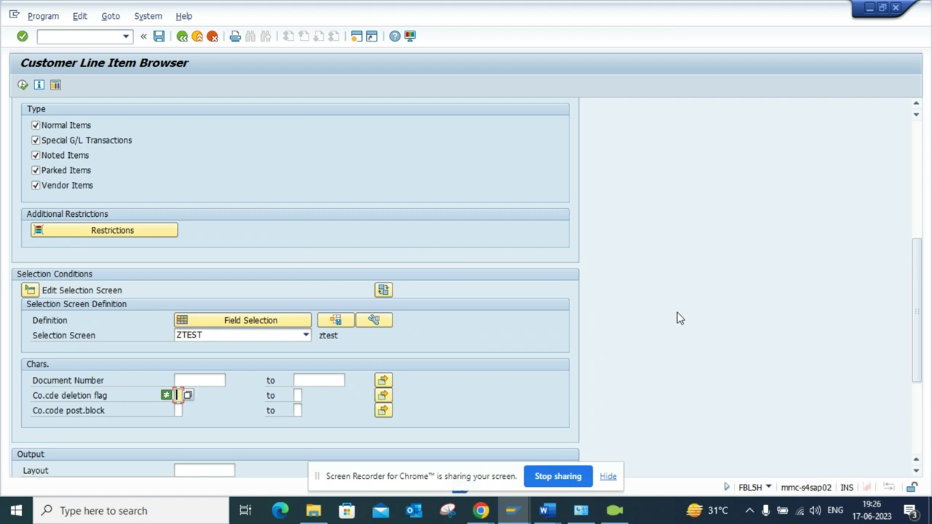
click(167, 396)
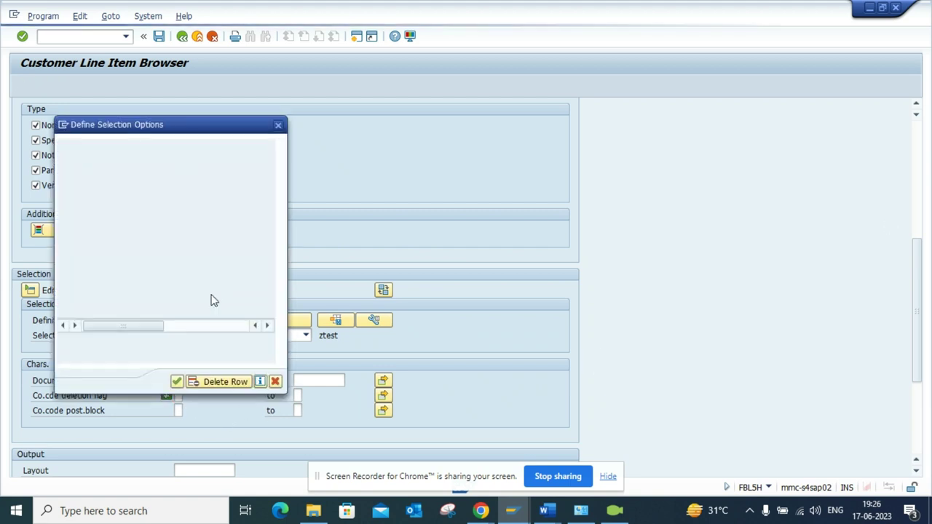
key(Return)
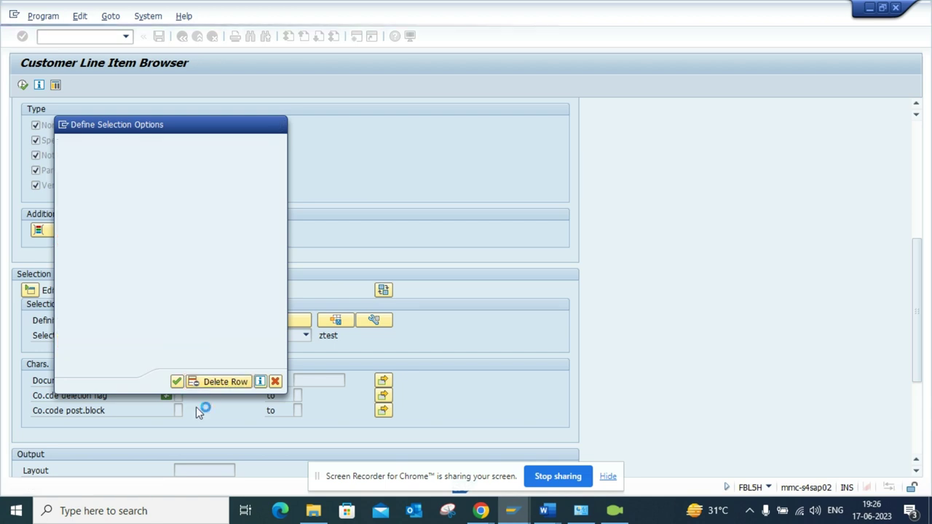
double_click(179, 410)
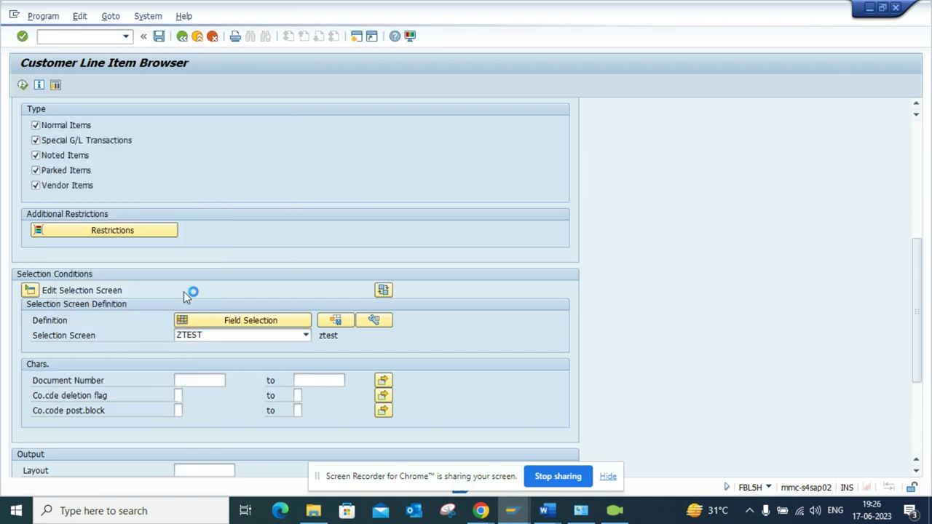
click(159, 242)
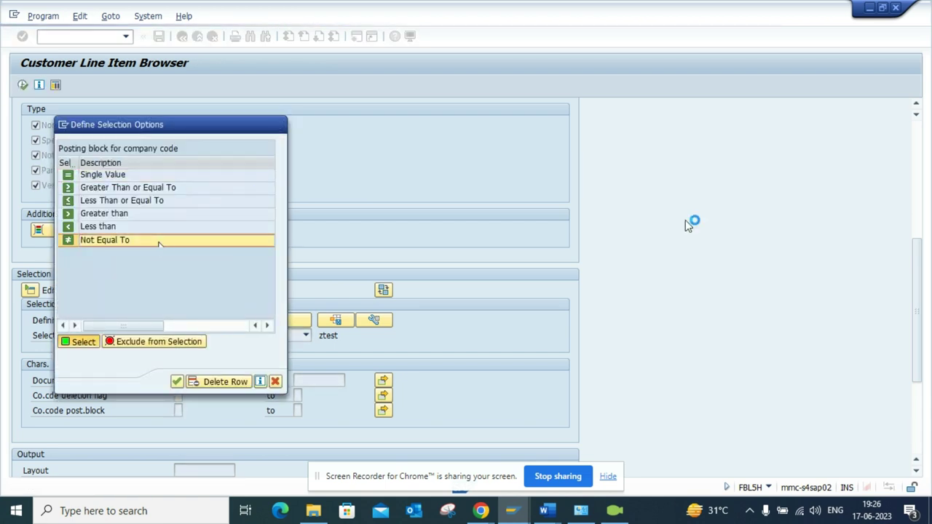
key(Return)
drag(918, 259, 916, 141)
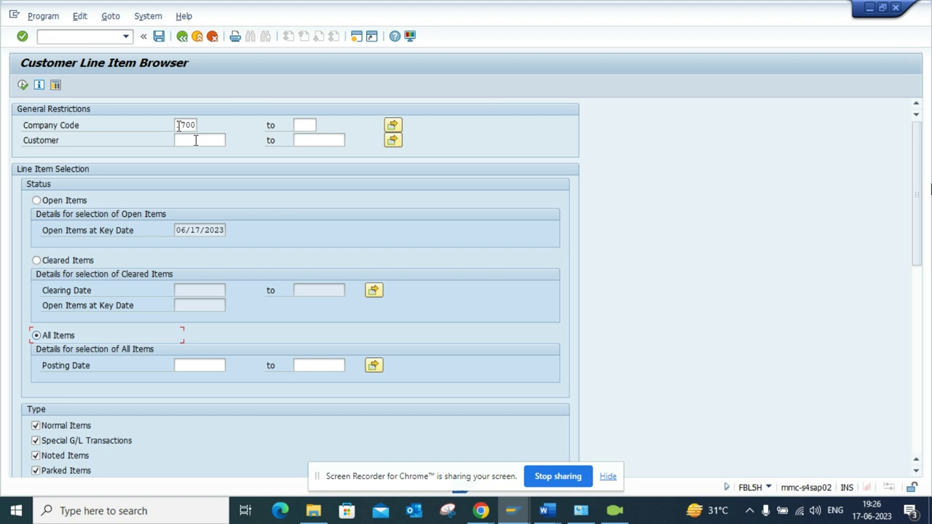
Change company code 1700 to * and execute the report
drag(176, 126, 217, 119)
text(*)
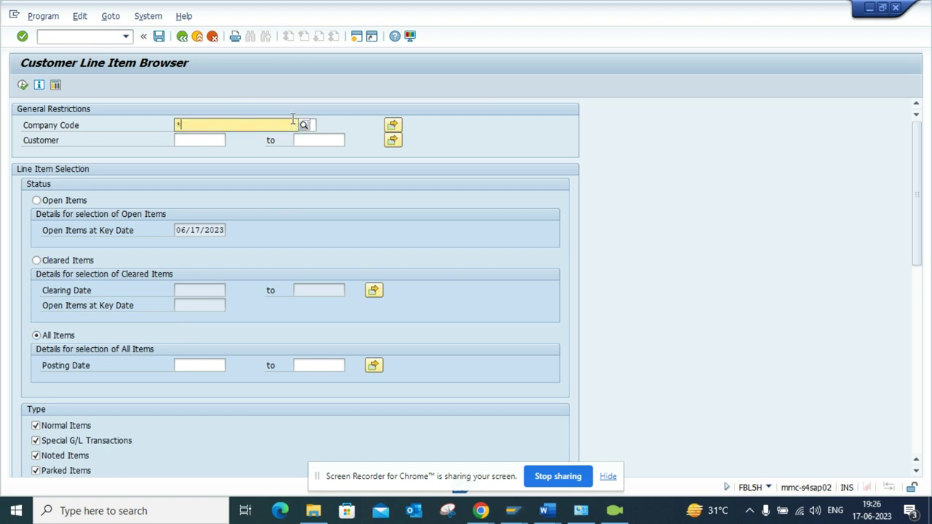
click(23, 86)
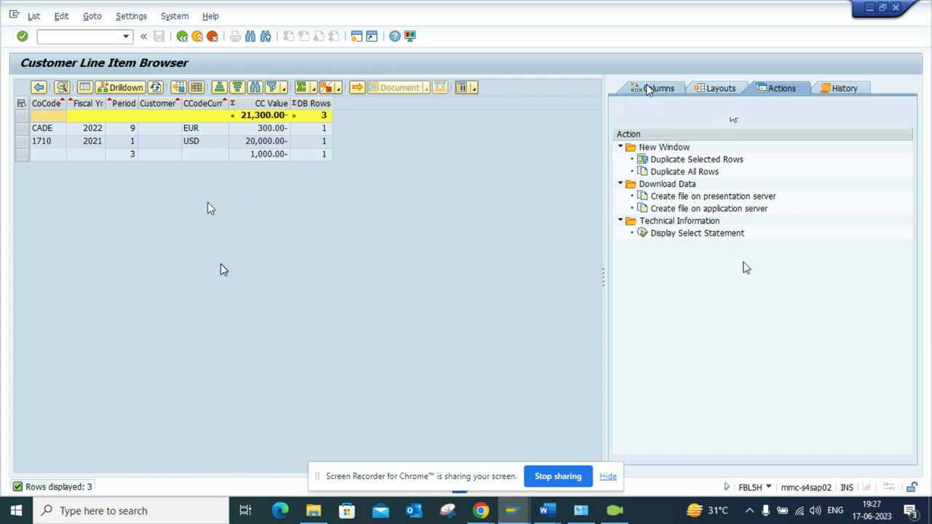
Make Quantity, CCode Currency and Clearing Item columns visible, apply, and dismiss the SQL error
click(649, 88)
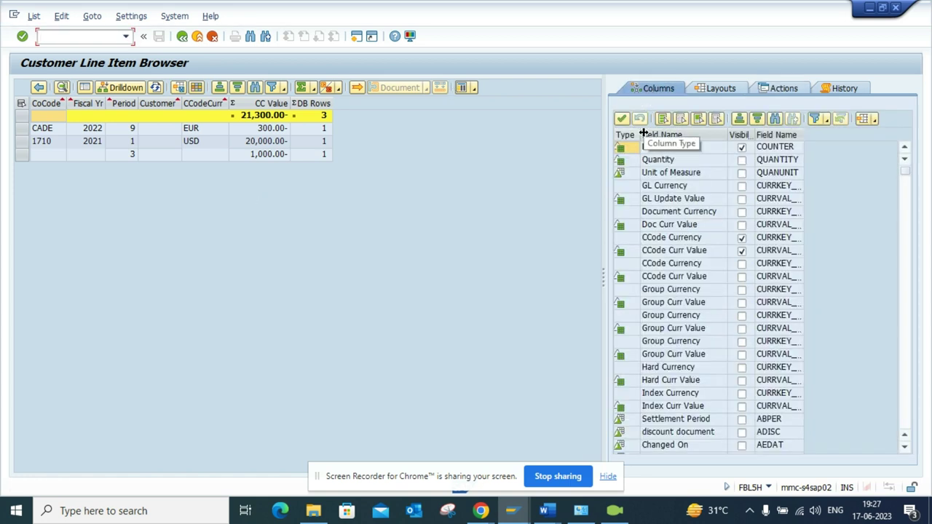
click(742, 161)
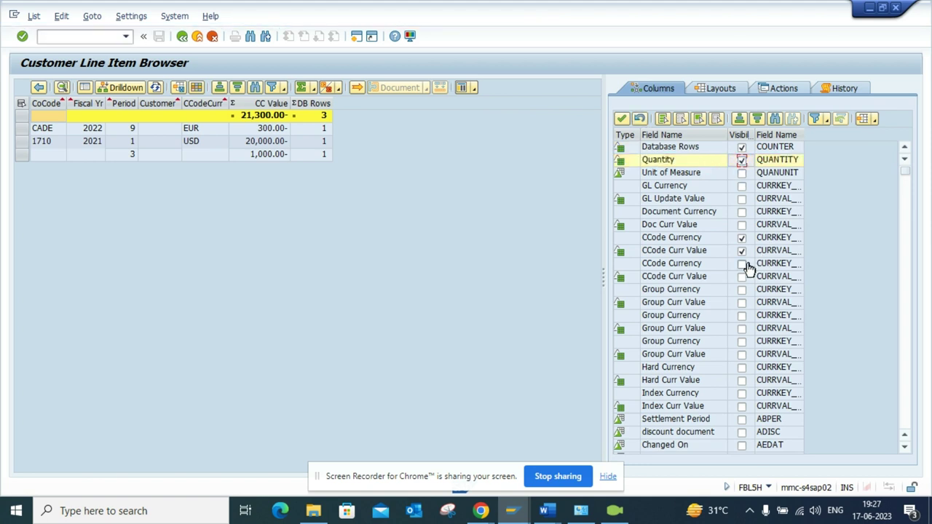
click(742, 265)
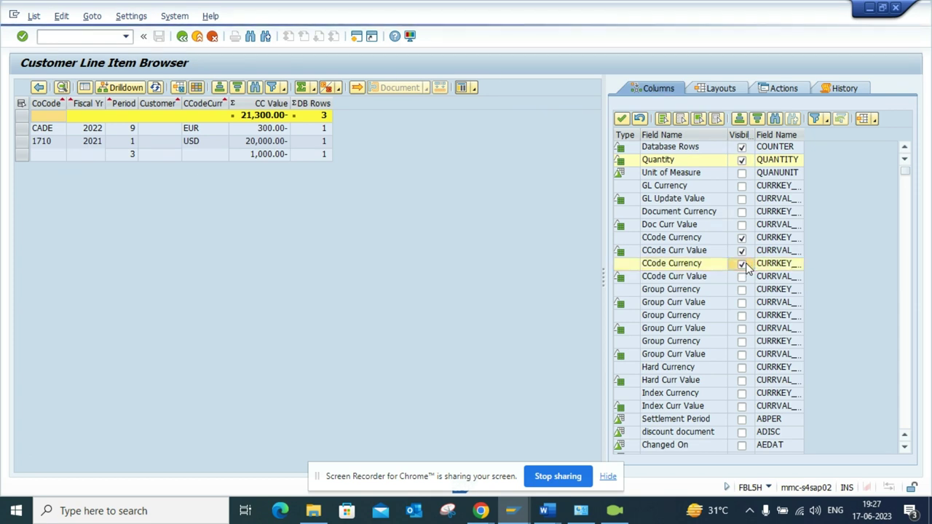
click(908, 282)
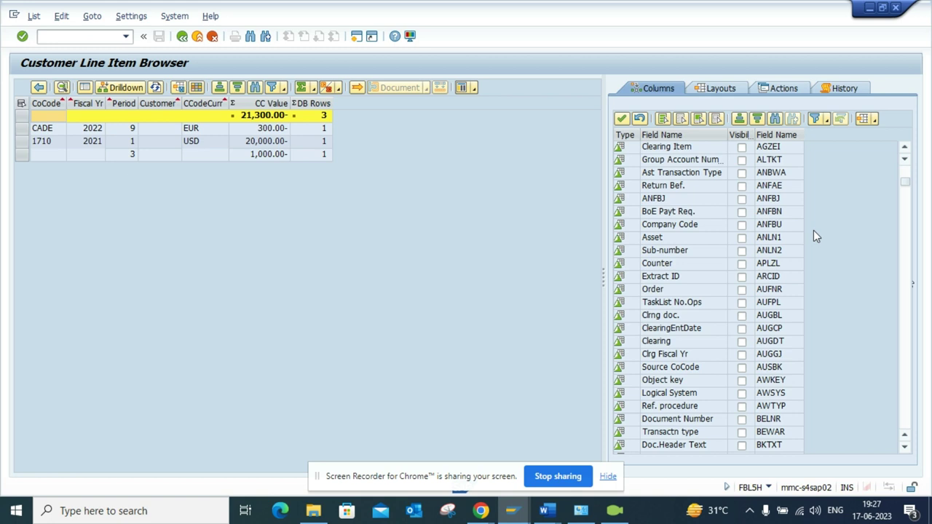
click(741, 148)
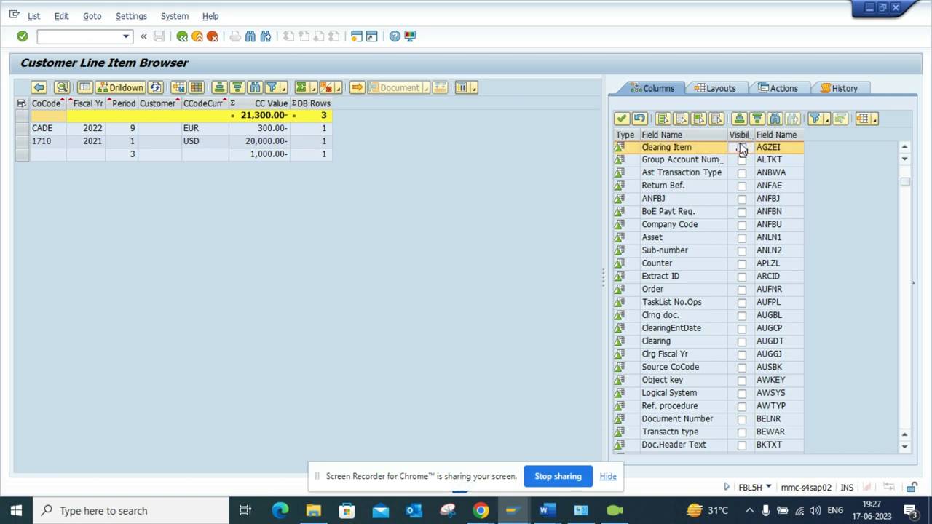
click(623, 120)
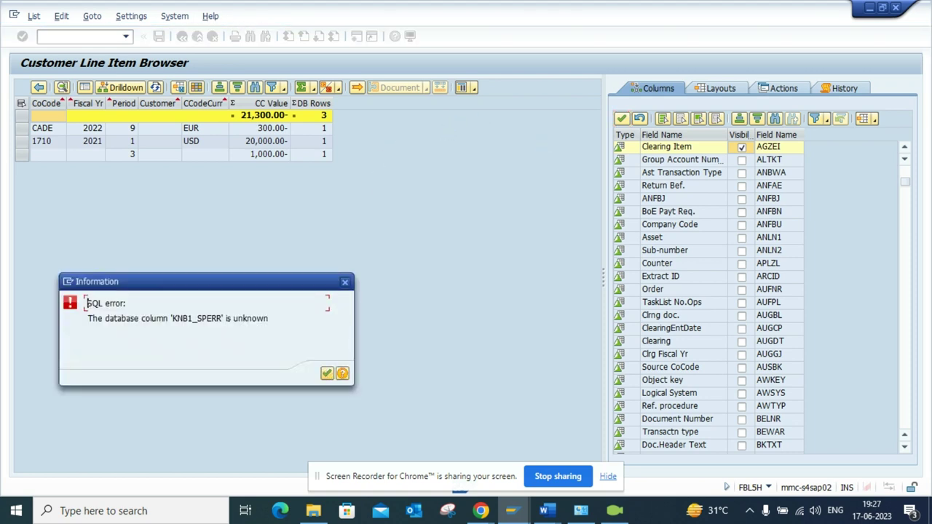
click(326, 374)
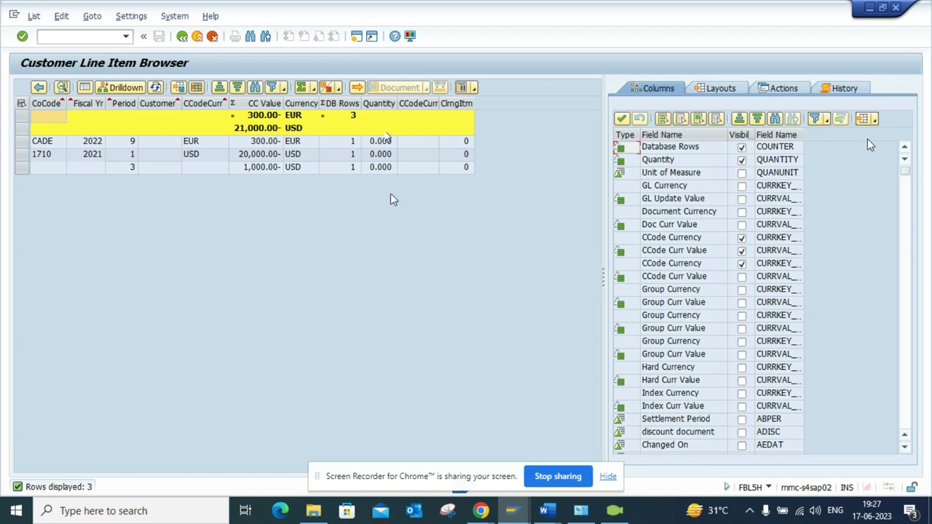
Show the SQL select statement beside the results and highlight view V_GLPOS_C_DEB_CT
click(785, 94)
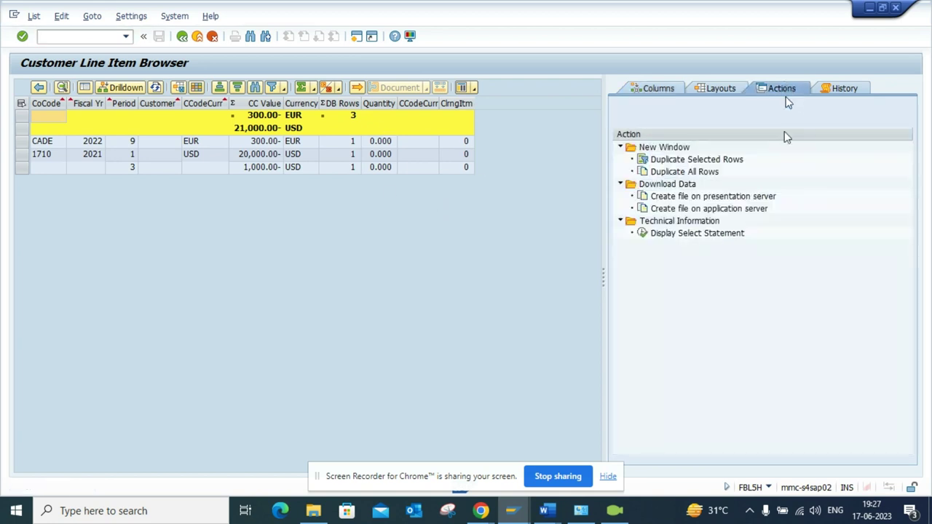
click(671, 239)
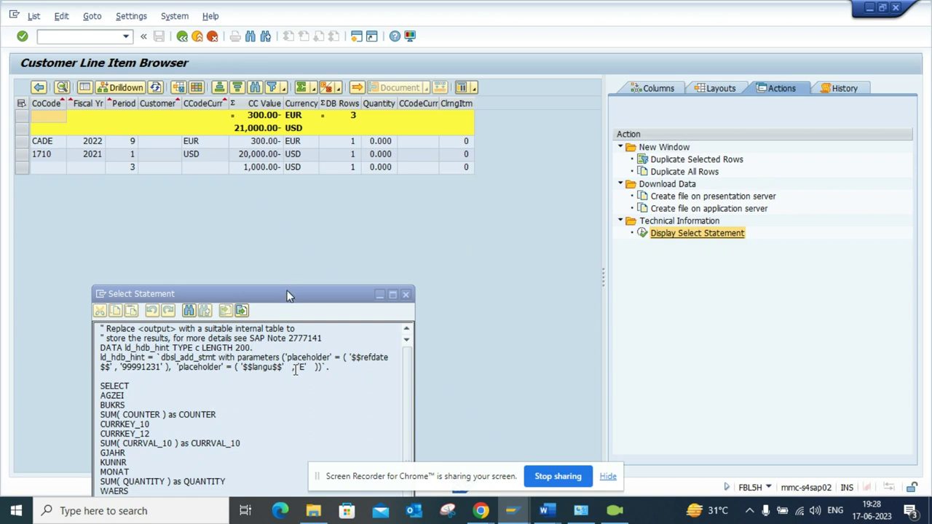
drag(287, 295, 378, 131)
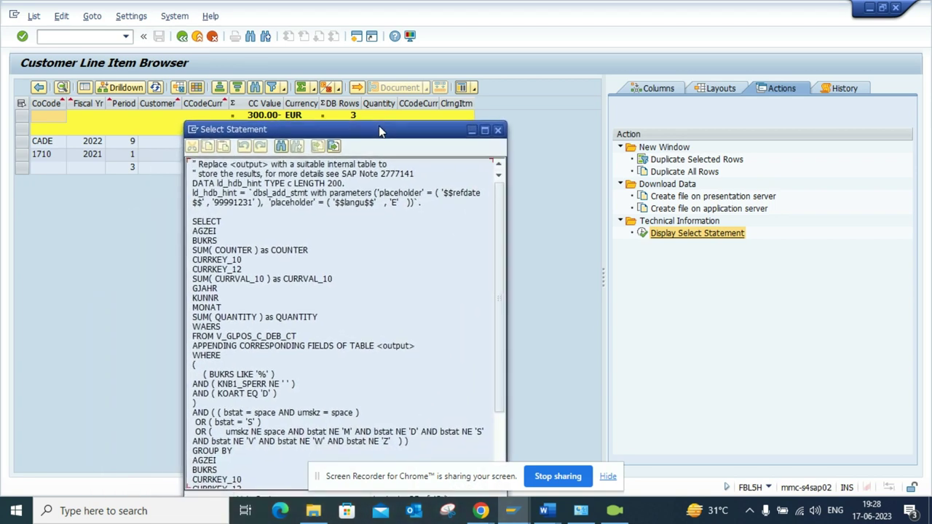
drag(298, 336, 216, 338)
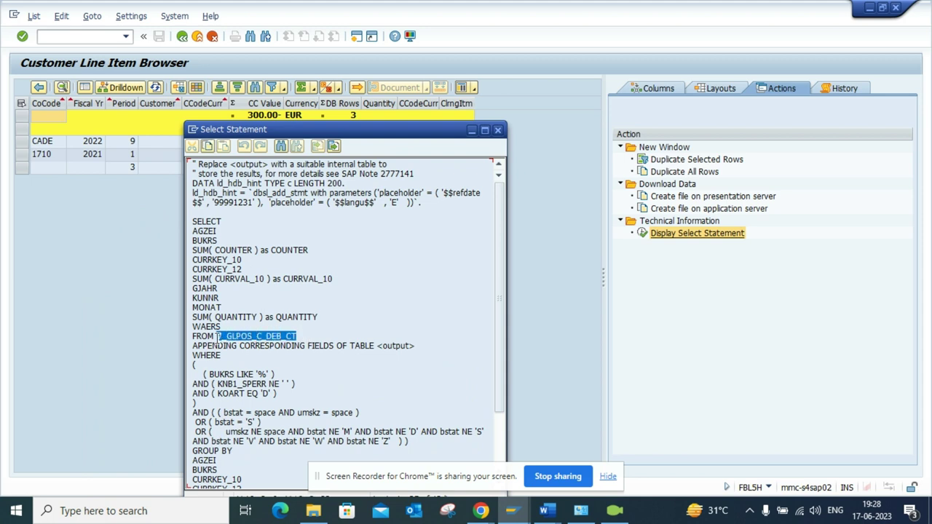